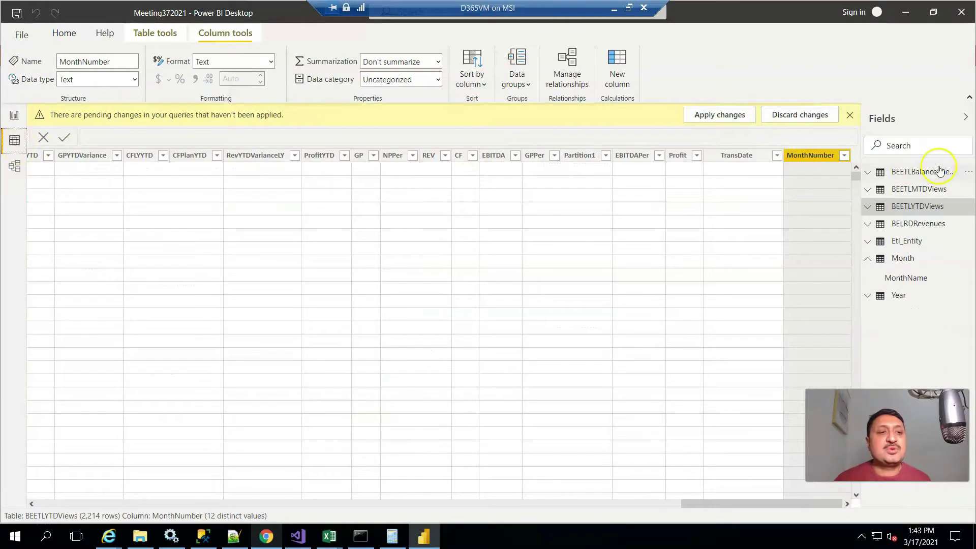
Edit the BEETLYTDViews table's query from the Fields pane
{"action": "right_click", "coordinate": [888, 207]}
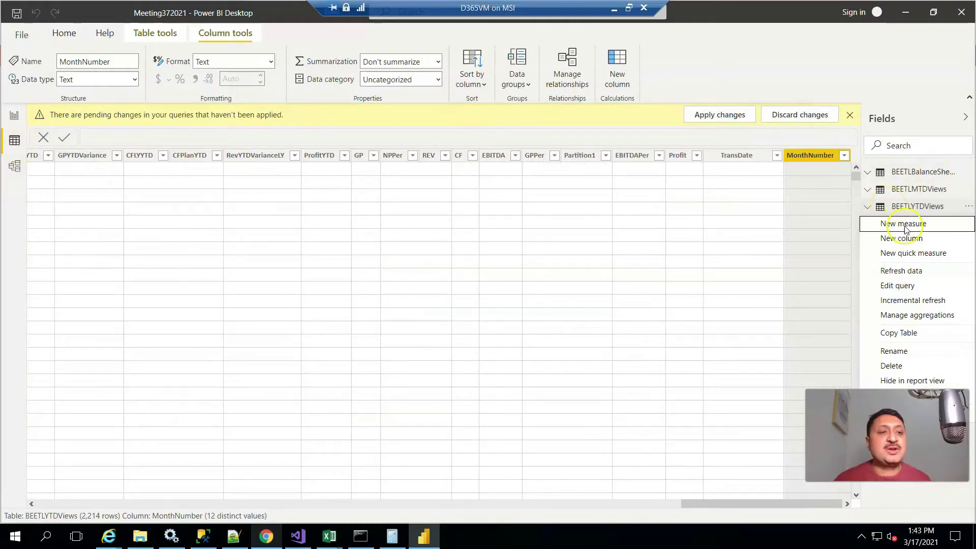
{"action": "left_click", "coordinate": [903, 287]}
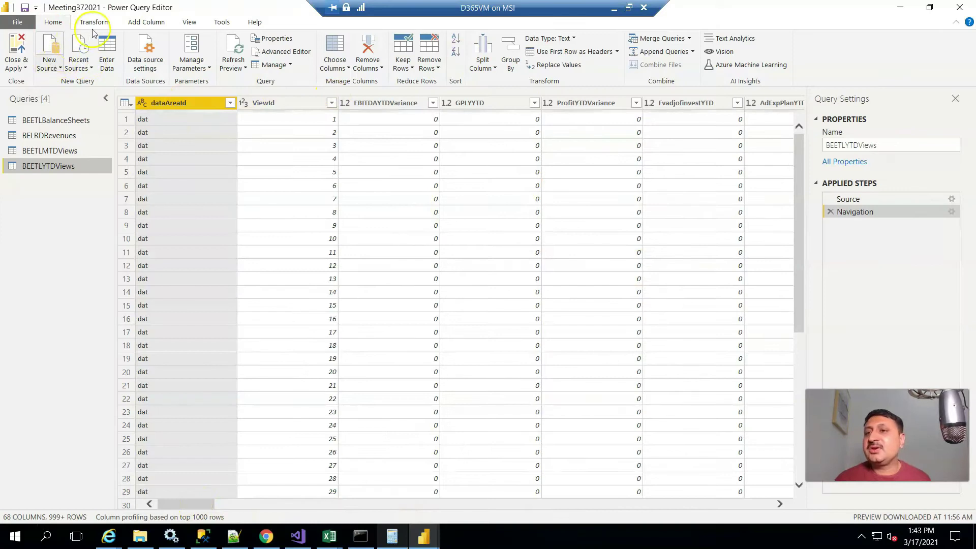
Start a custom column named TransDate with the formula "1 " & [Month]
{"action": "left_click", "coordinate": [94, 22]}
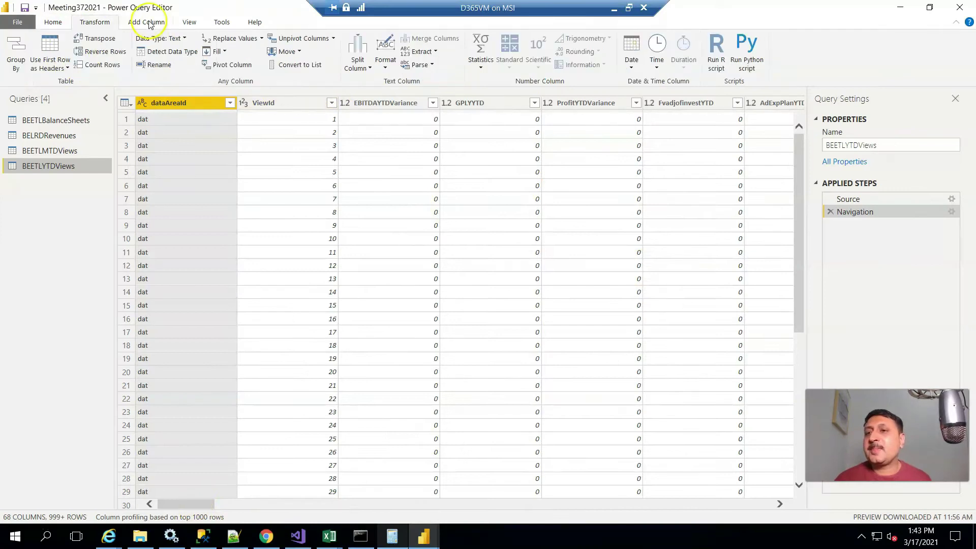
{"action": "left_click", "coordinate": [148, 23]}
{"action": "left_click", "coordinate": [58, 51]}
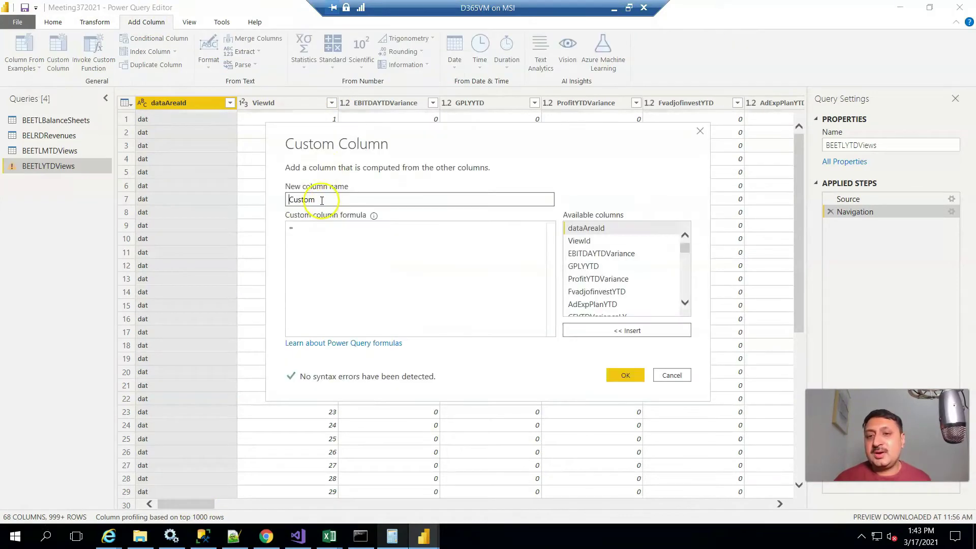
{"action": "type", "text": "Tr"}
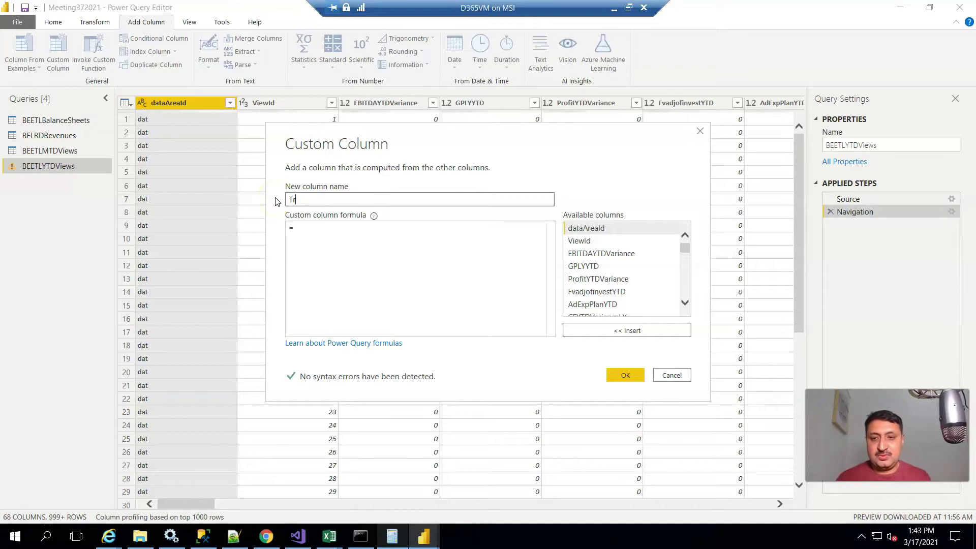
{"action": "type", "text": "ansDate"}
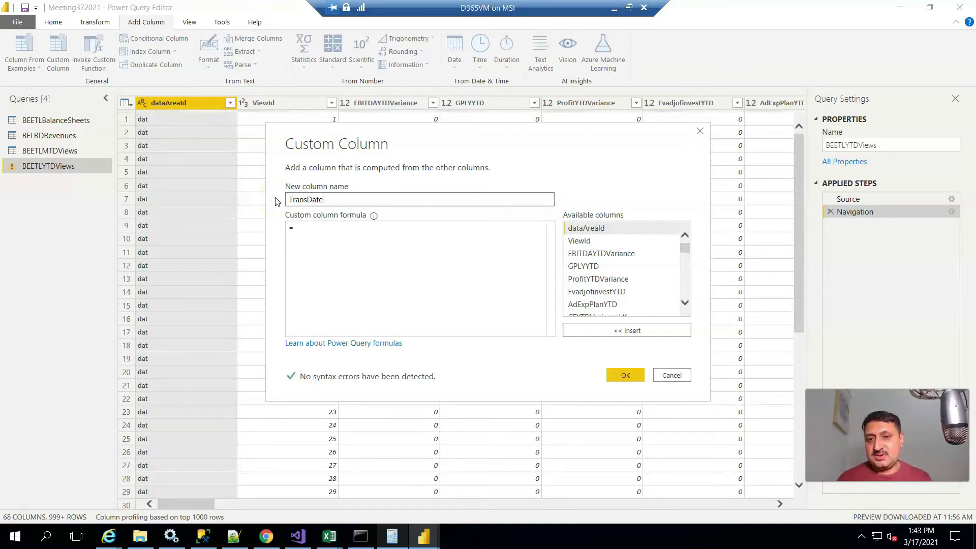
{"action": "left_click", "coordinate": [318, 228]}
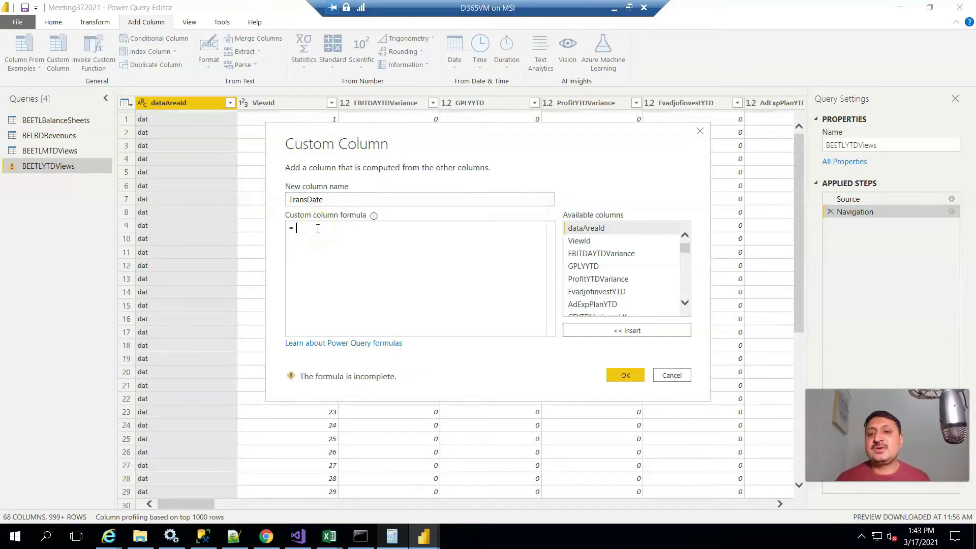
{"action": "type", "text": "\"1"}
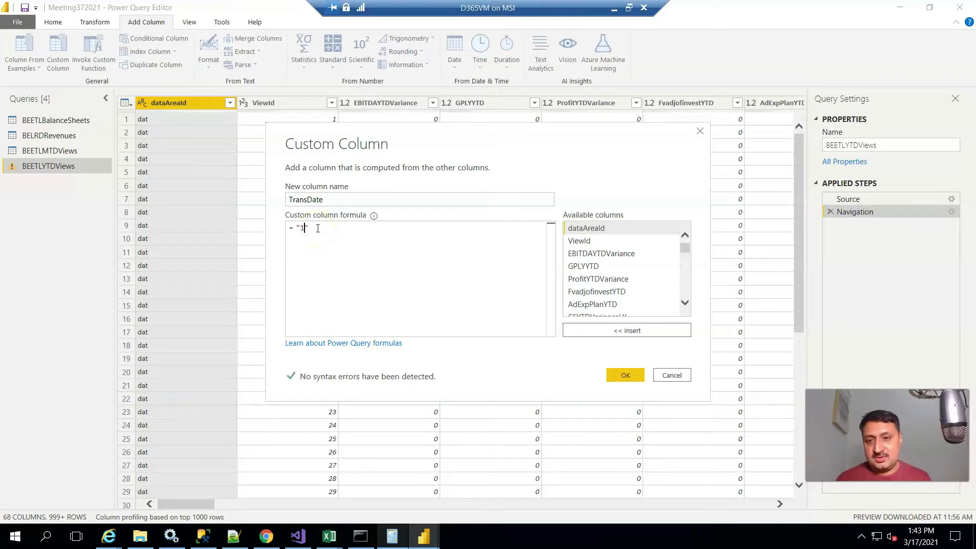
{"action": "type", "text": " \" "}
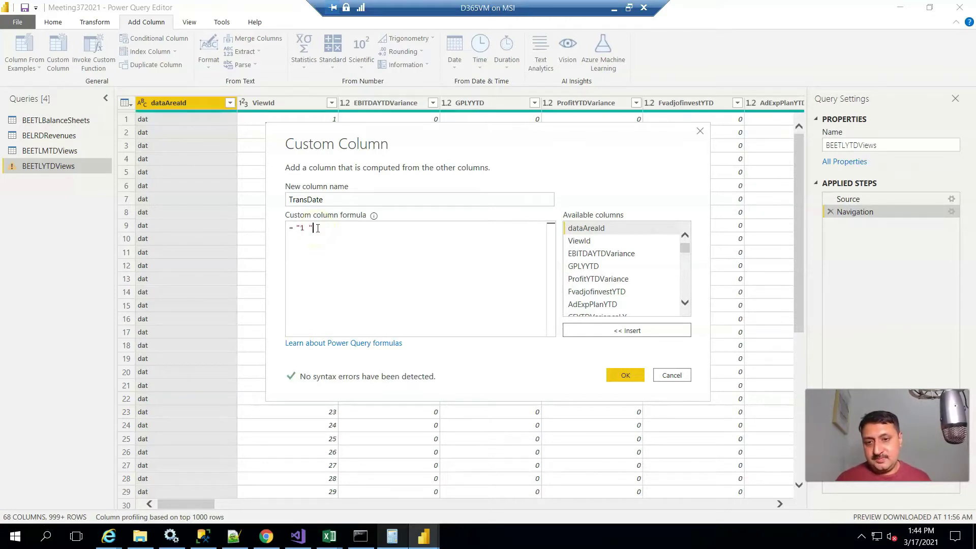
{"action": "type", "text": "&"}
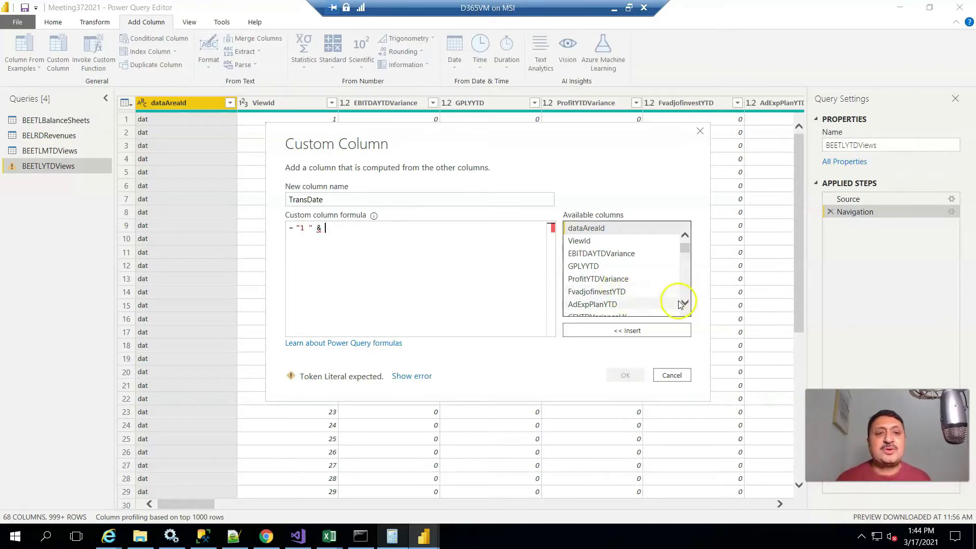
{"action": "left_click_drag", "start_coordinate": [684, 257], "coordinate": [684, 283]}
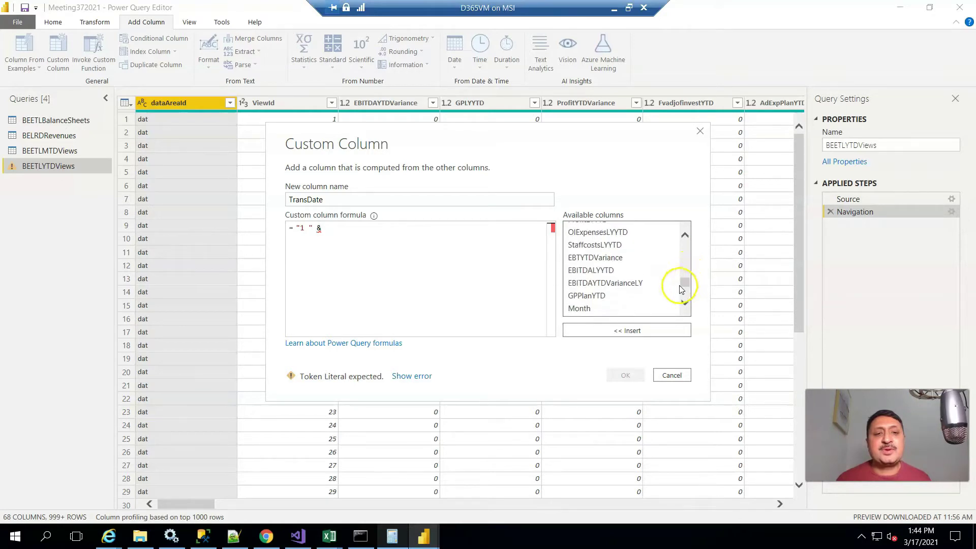
{"action": "double_click", "coordinate": [579, 309]}
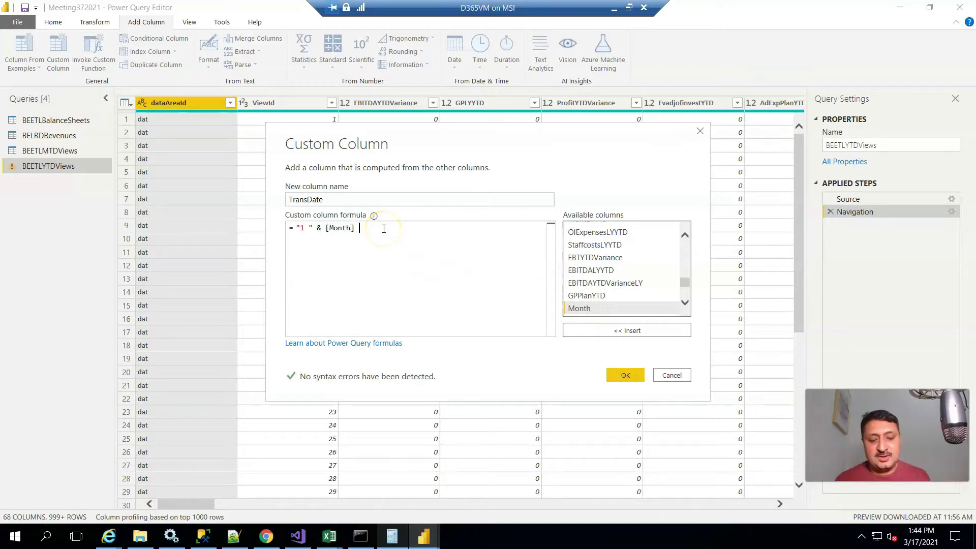
Finish the formula with & " " & Text.From([Year]) and create the column
{"action": "type", "text": "&"}
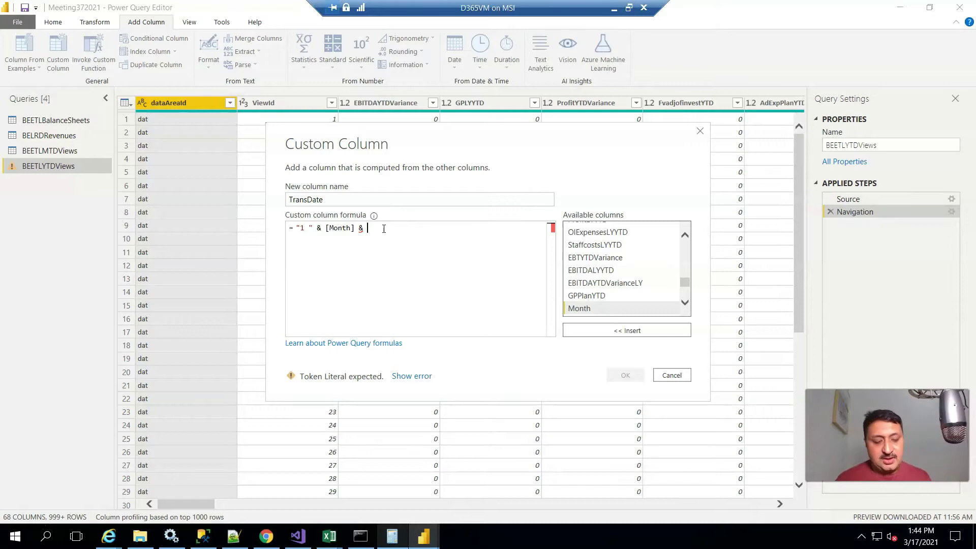
{"action": "type", "text": " \" \""}
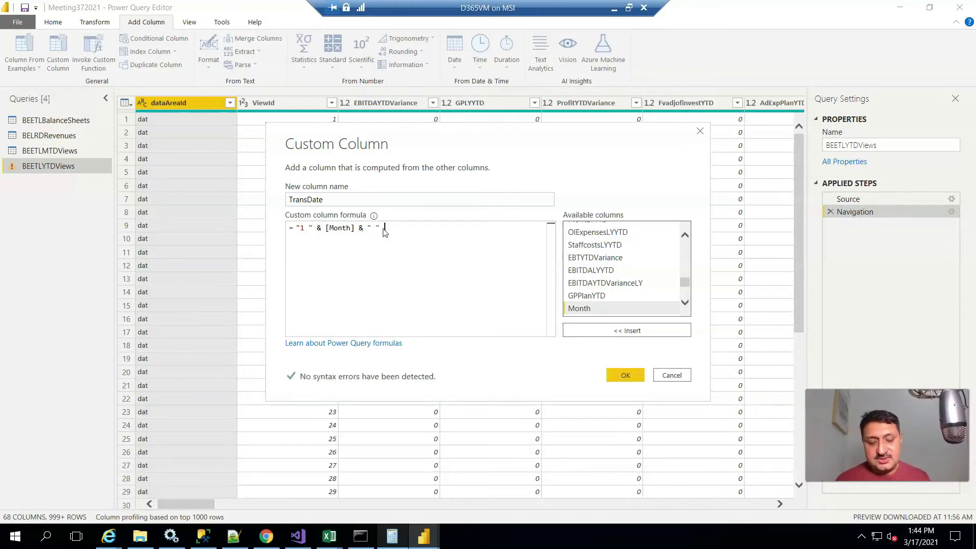
{"action": "type", "text": " & "}
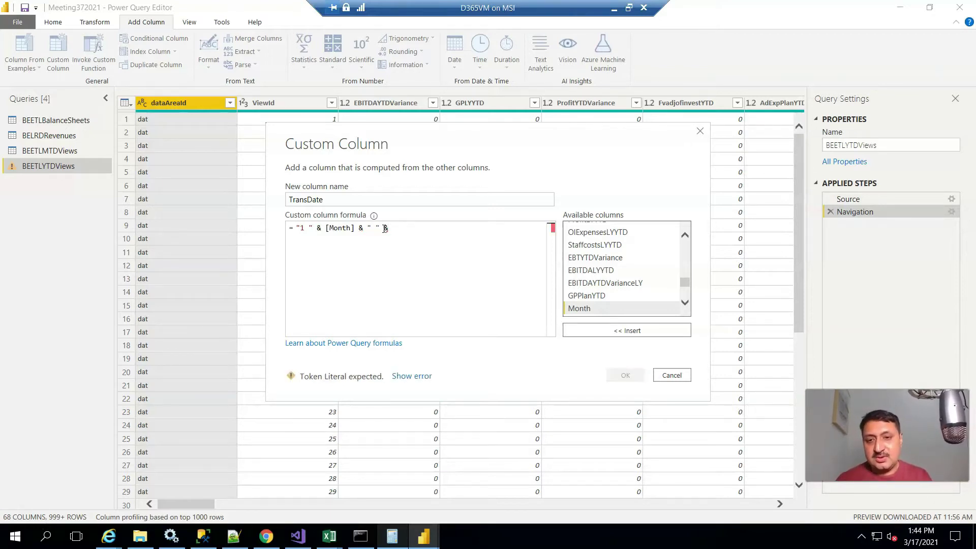
{"action": "type", "text": "Tex"}
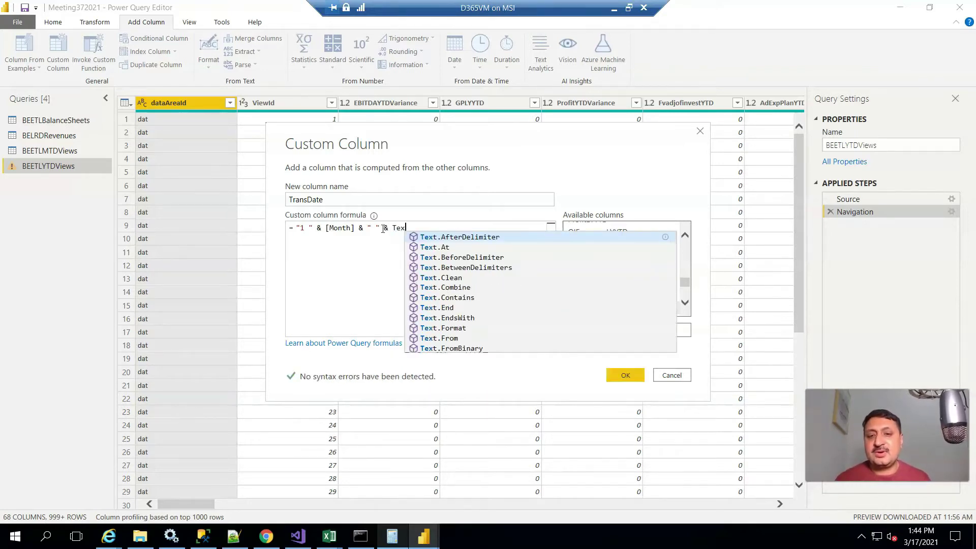
{"action": "left_click", "coordinate": [439, 339]}
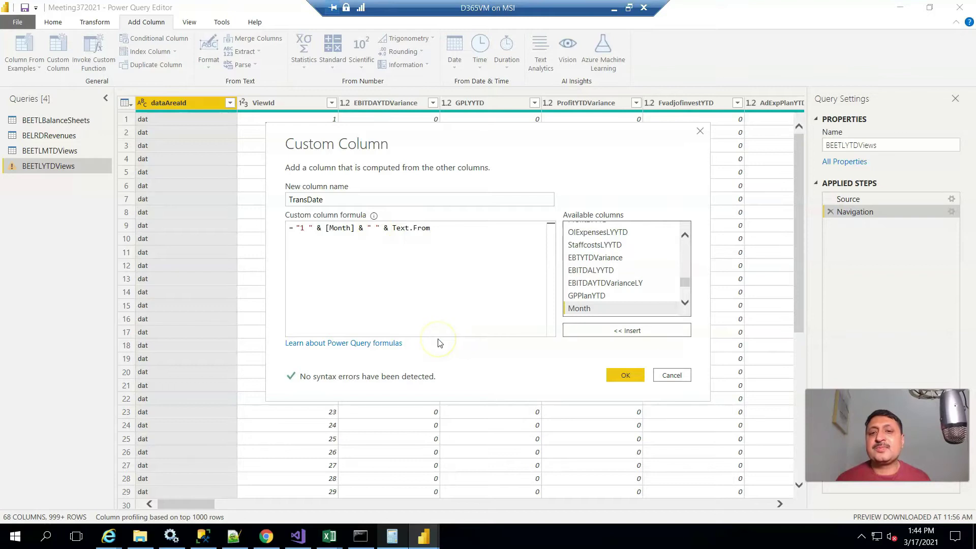
{"action": "type", "text": "("}
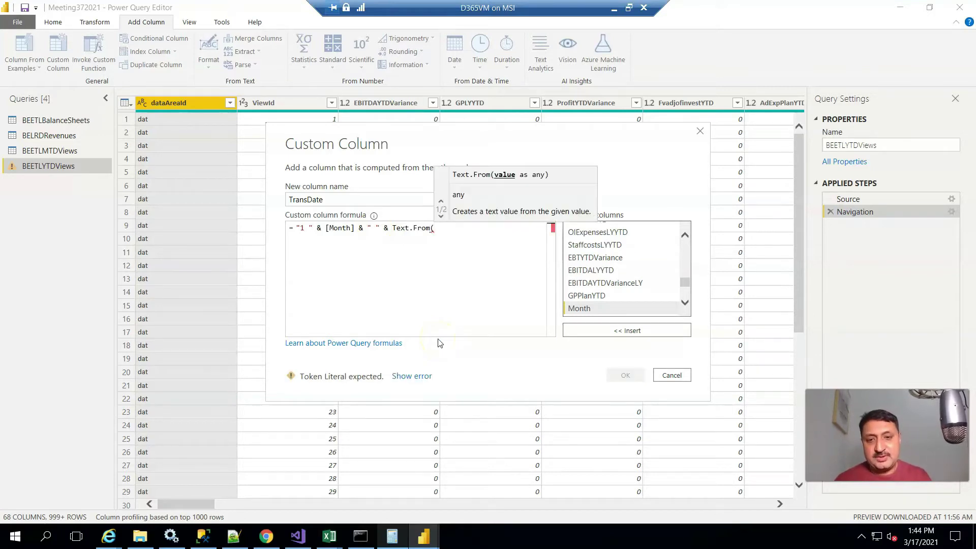
{"action": "left_click", "coordinate": [685, 303]}
{"action": "left_click", "coordinate": [685, 303]}
{"action": "left_click", "coordinate": [685, 303]}
{"action": "left_click", "coordinate": [685, 304]}
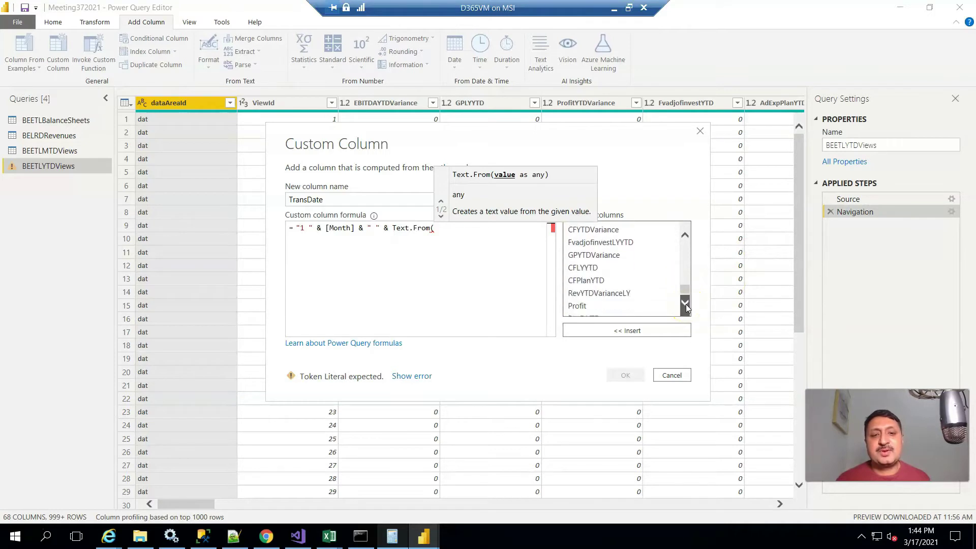
{"action": "left_click", "coordinate": [685, 303]}
{"action": "left_click_drag", "start_coordinate": [685, 290], "coordinate": [685, 270]}
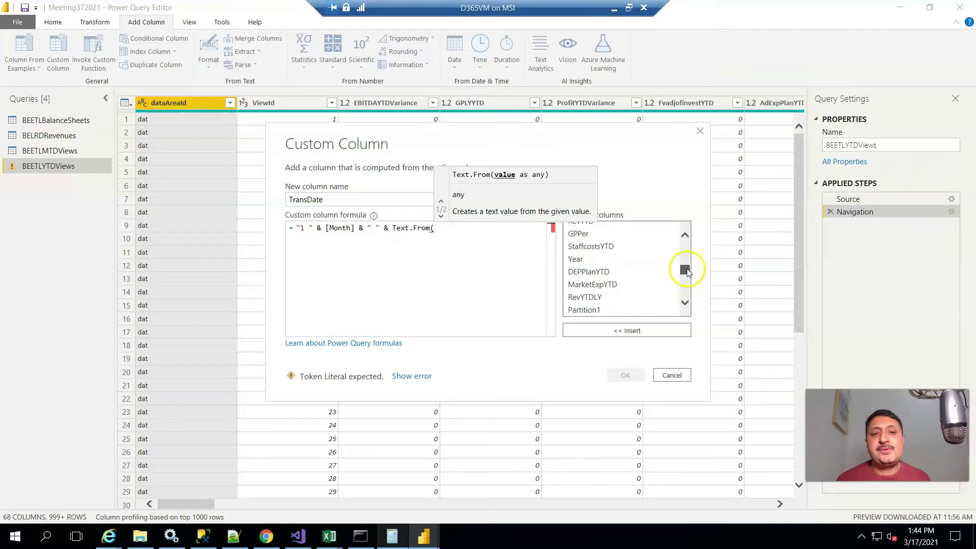
{"action": "double_click", "coordinate": [600, 259]}
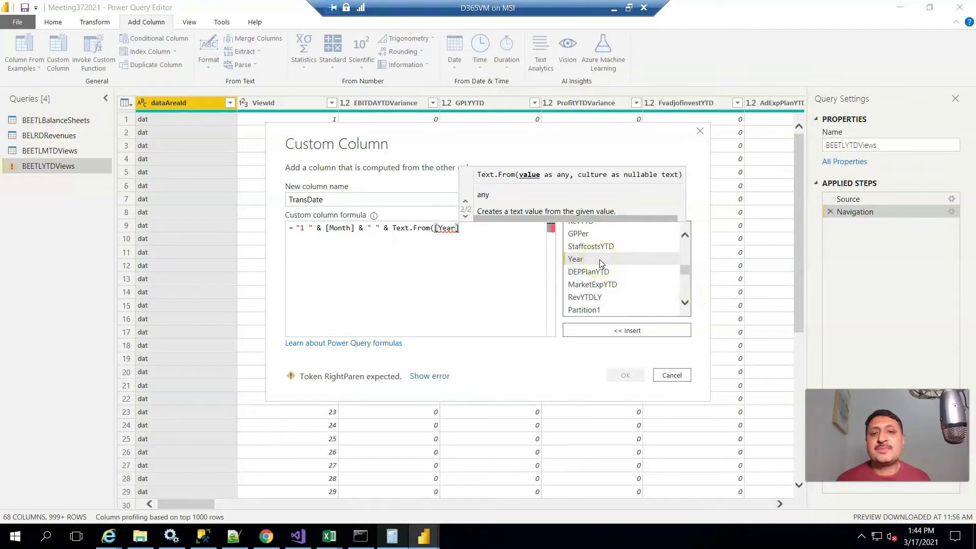
{"action": "type", "text": ")"}
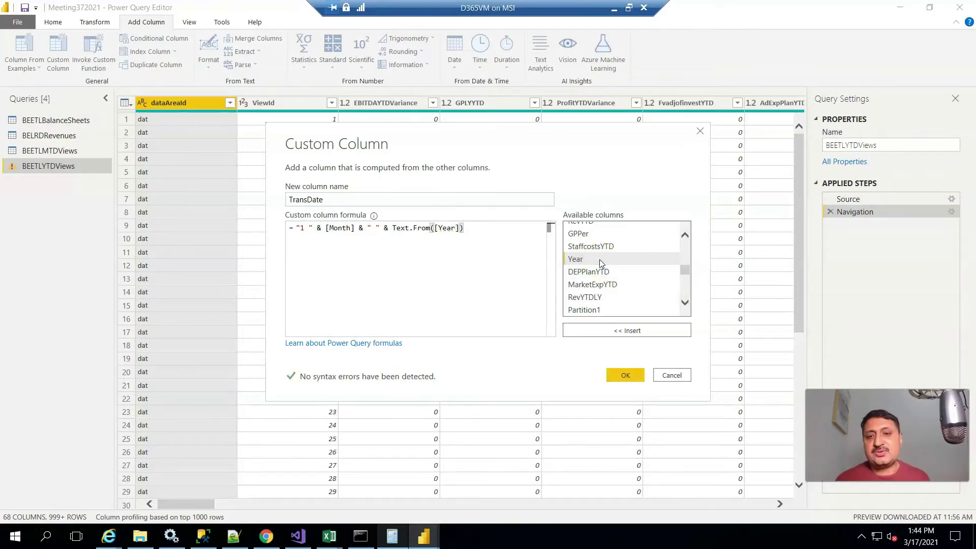
{"action": "left_click", "coordinate": [626, 375]}
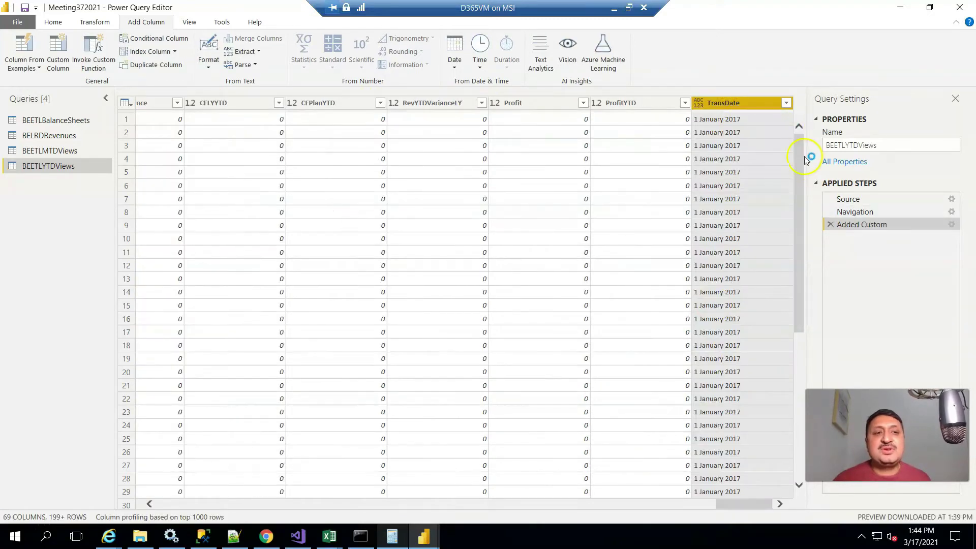
Review the TransDate values and change TransDate's data type to Date
{"action": "left_click_drag", "start_coordinate": [803, 158], "coordinate": [802, 329]}
{"action": "scroll", "coordinate": [752, 333], "scroll_direction": "down", "scroll_amount": 15}
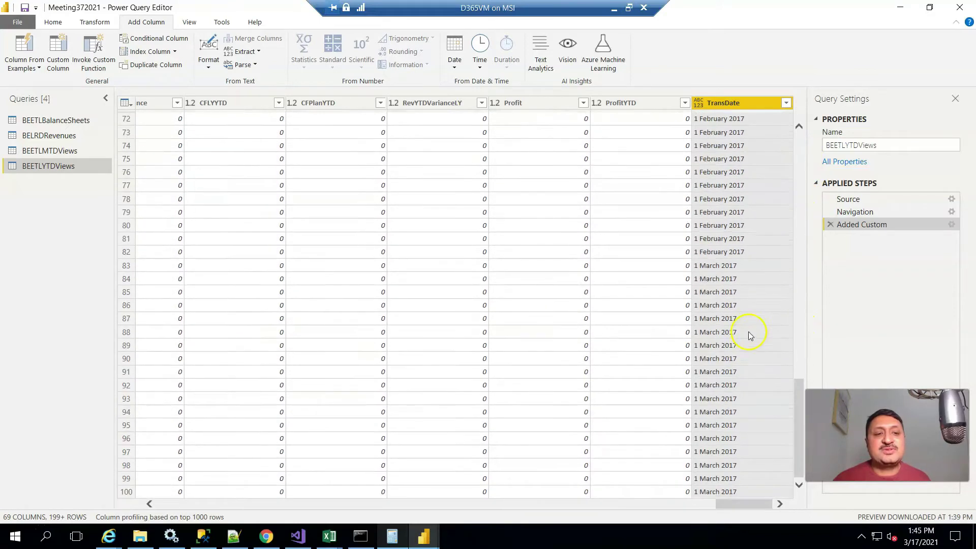
{"action": "scroll", "coordinate": [748, 331], "scroll_direction": "down", "scroll_amount": 5}
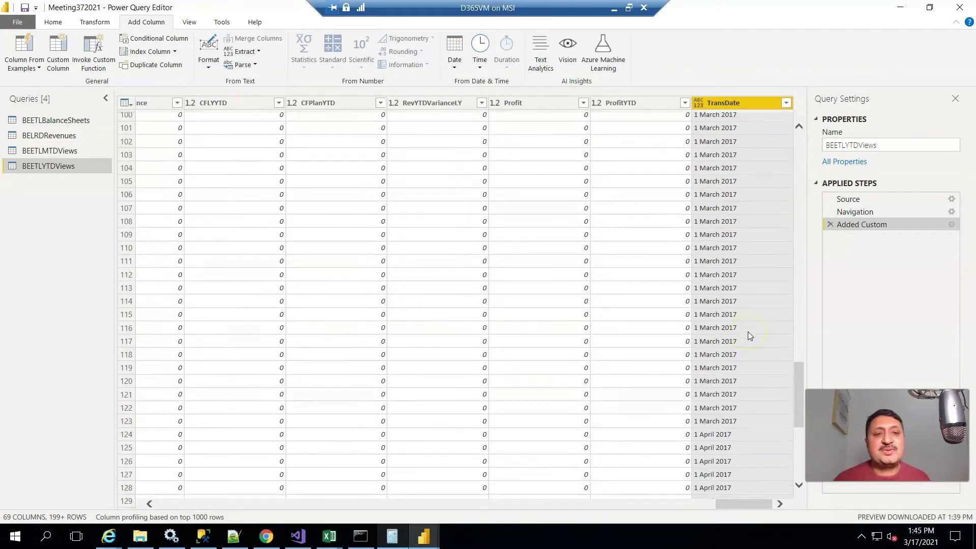
{"action": "scroll", "coordinate": [748, 331], "scroll_direction": "up", "scroll_amount": 10}
{"action": "scroll", "coordinate": [748, 331], "scroll_direction": "up", "scroll_amount": 19}
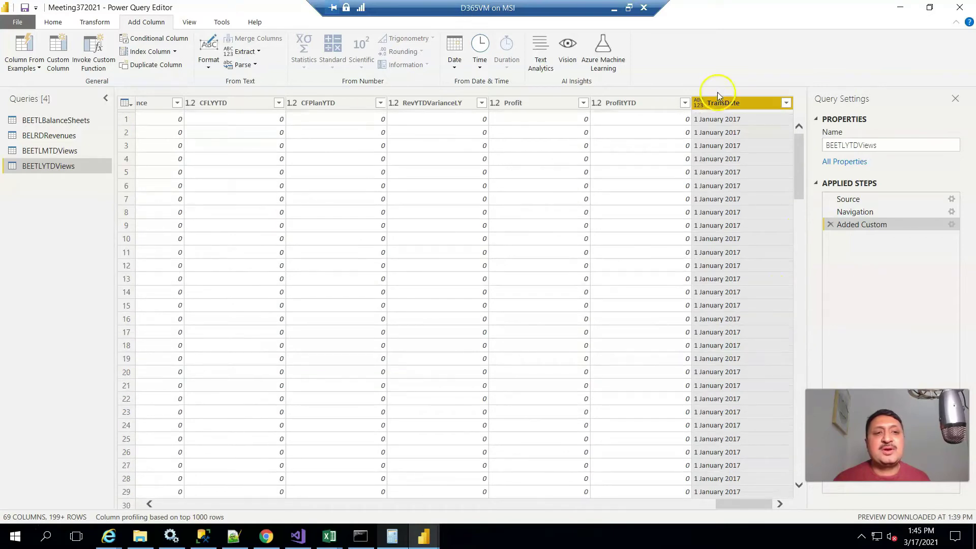
{"action": "right_click", "coordinate": [718, 106]}
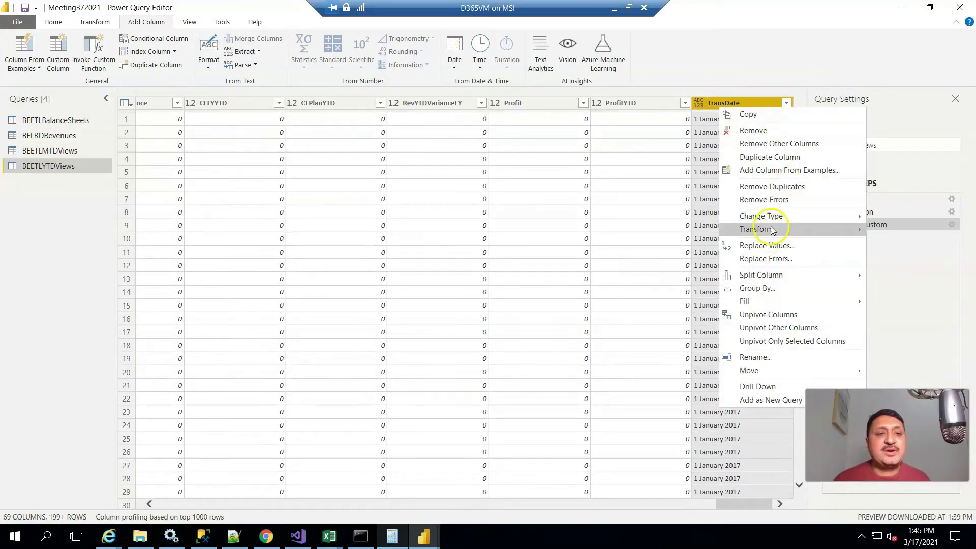
{"action": "mouse_move", "coordinate": [770, 228]}
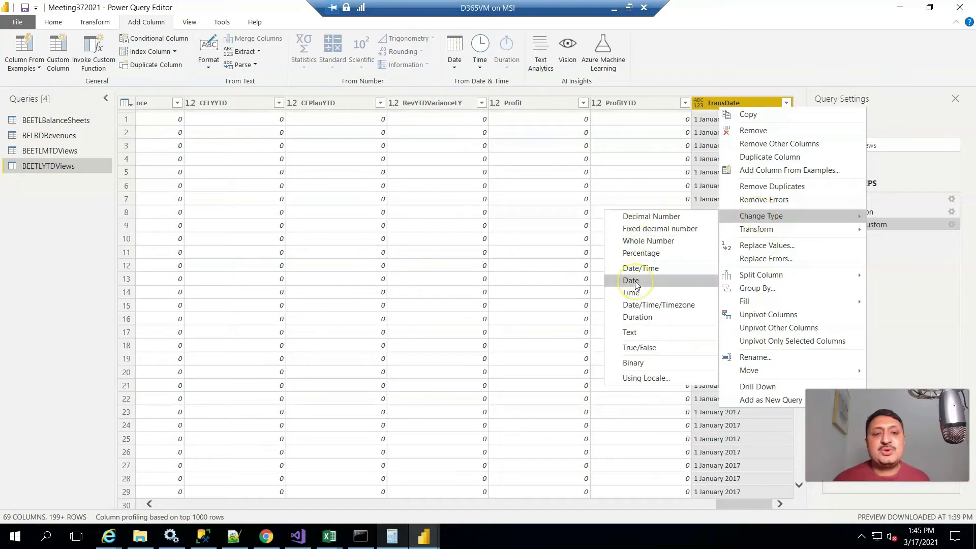
{"action": "left_click", "coordinate": [635, 284]}
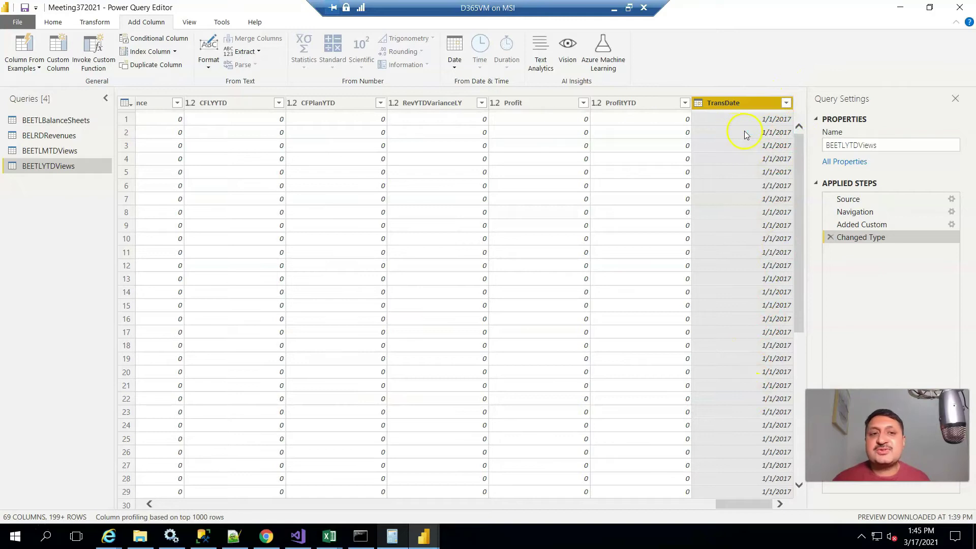
Start a custom column named MonthNumber using the Date.Month function
{"action": "left_click", "coordinate": [58, 65]}
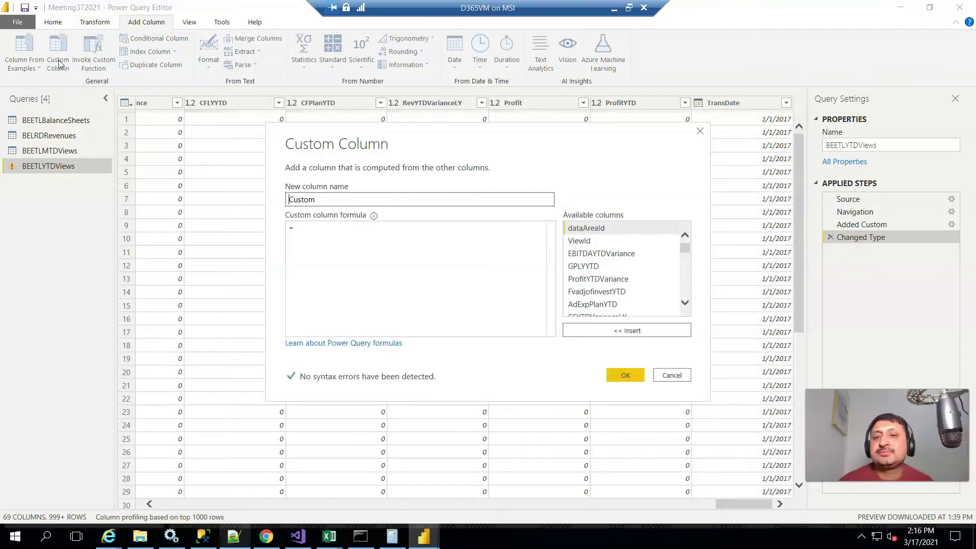
{"action": "left_click_drag", "start_coordinate": [318, 198], "coordinate": [271, 197]}
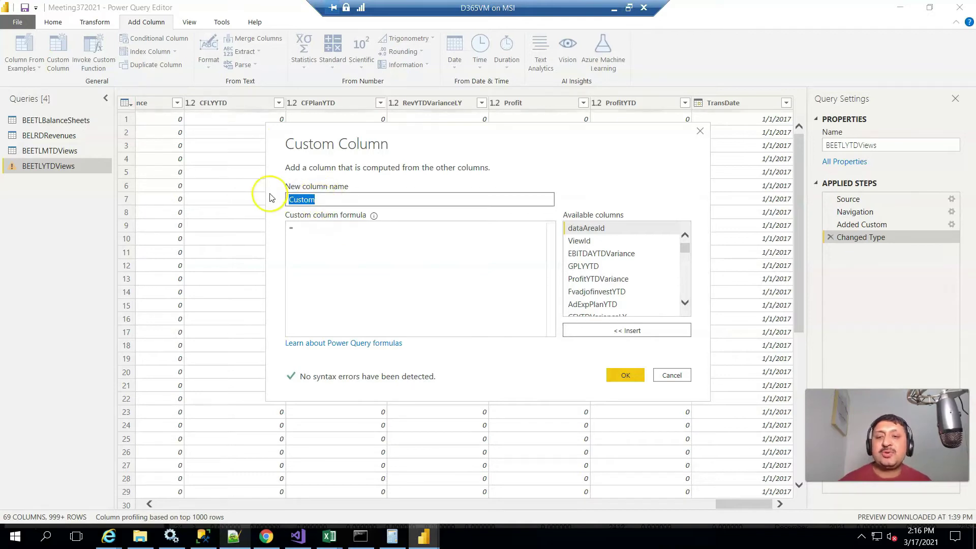
{"action": "type", "text": "MonthNumber"}
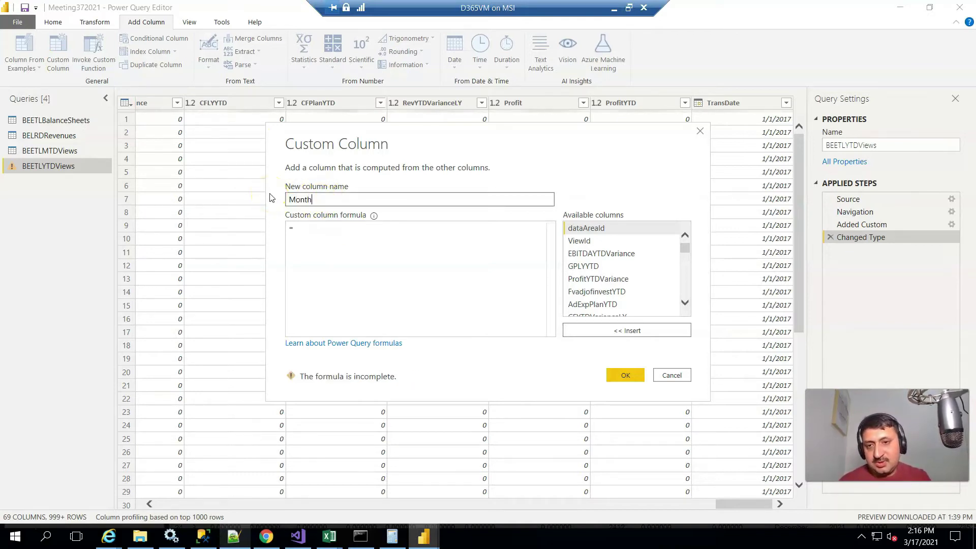
{"action": "left_click", "coordinate": [301, 225]}
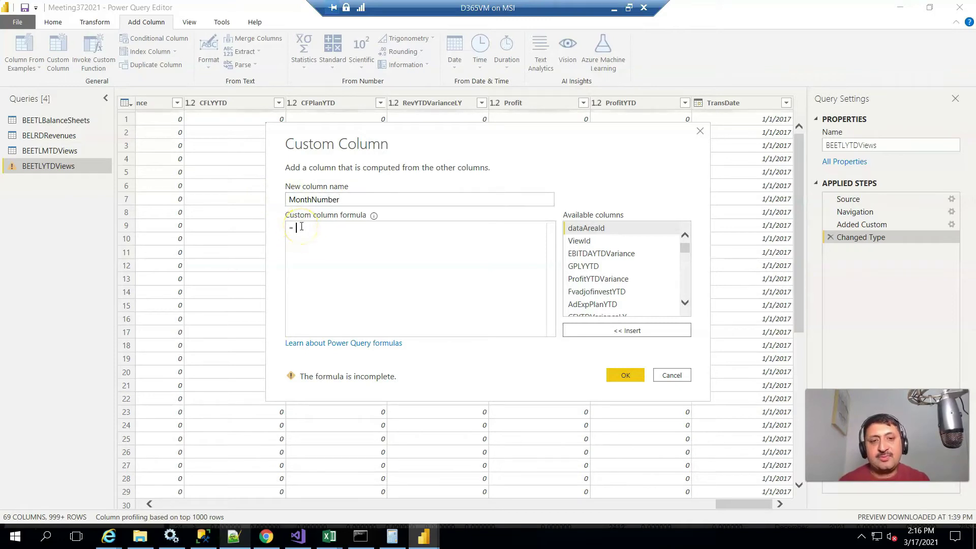
{"action": "type", "text": "date"}
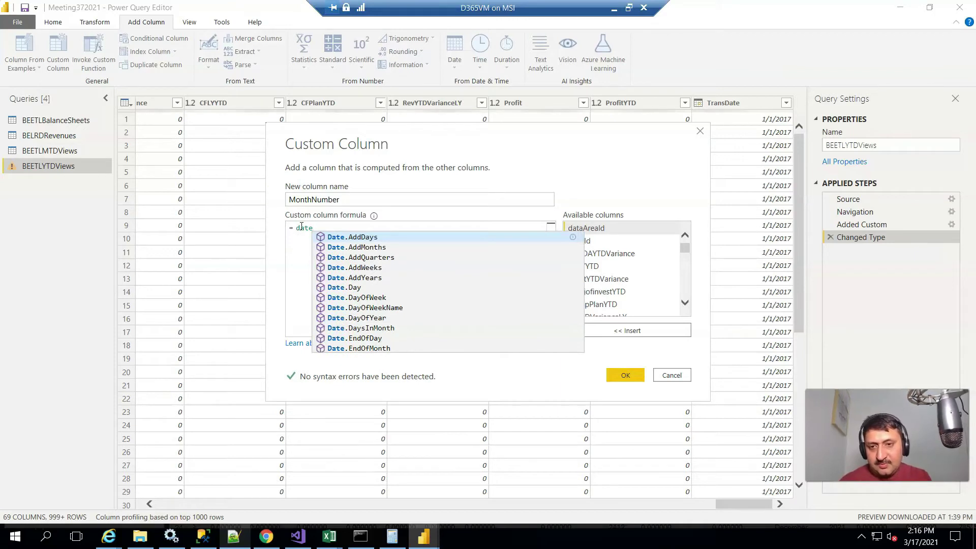
{"action": "key", "text": "BackSpace"}
{"action": "key", "text": "BackSpace"}
{"action": "key", "text": "BackSpace"}
{"action": "key", "text": "BackSpace"}
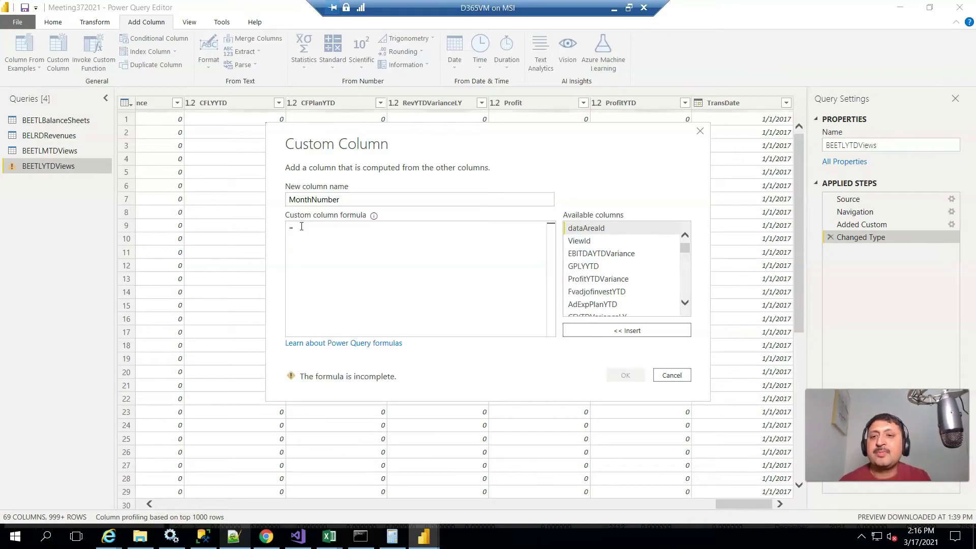
{"action": "type", "text": "Date."}
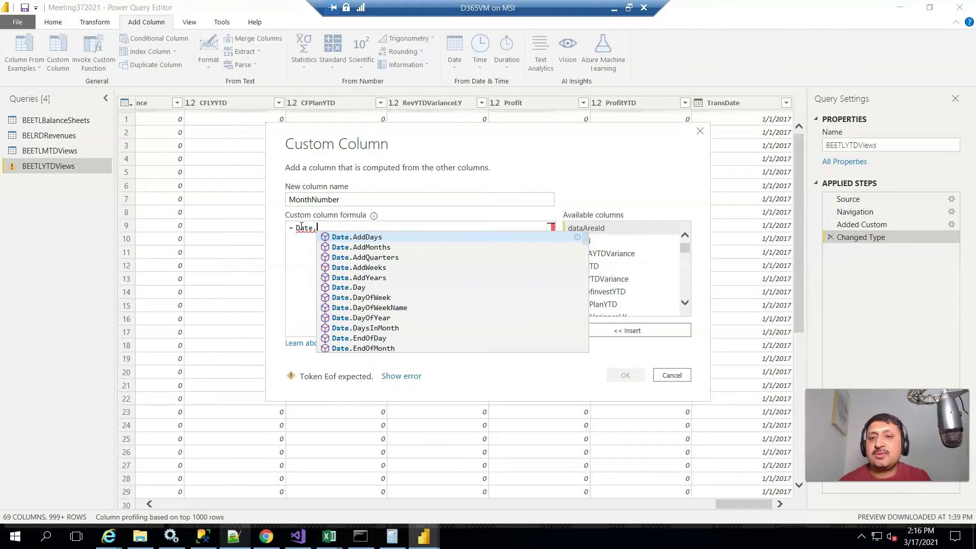
{"action": "type", "text": "fo"}
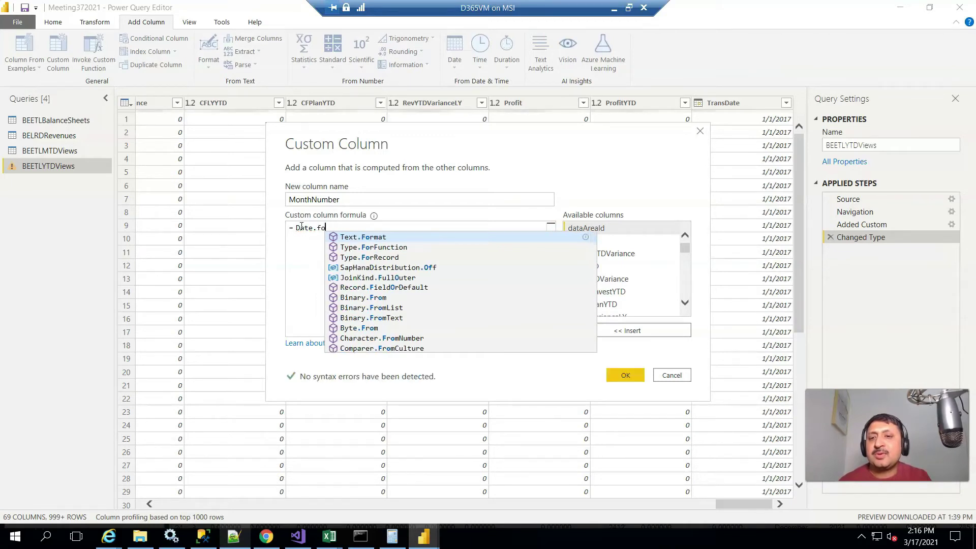
{"action": "key", "text": "BackSpace"}
{"action": "key", "text": "BackSpace"}
{"action": "type", "text": "mon"}
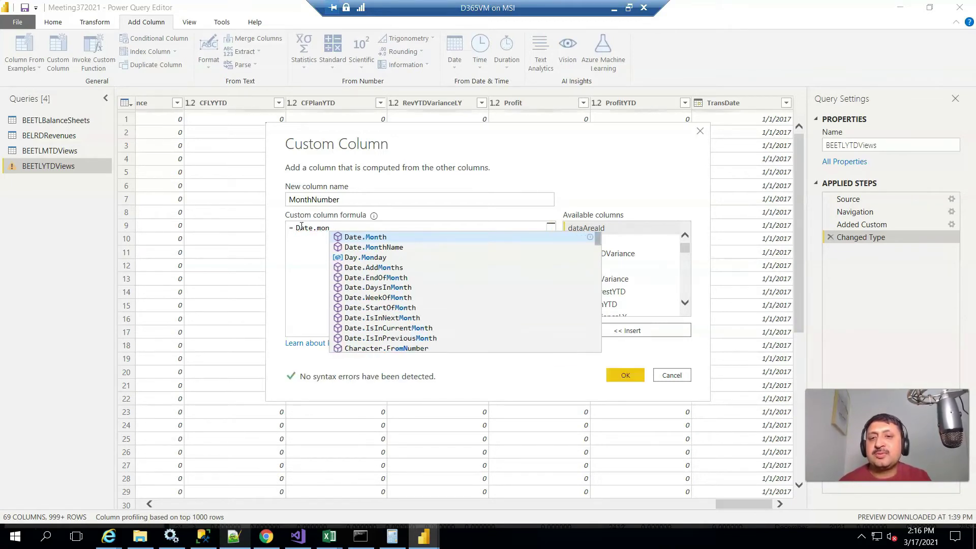
{"action": "key", "text": "Tab"}
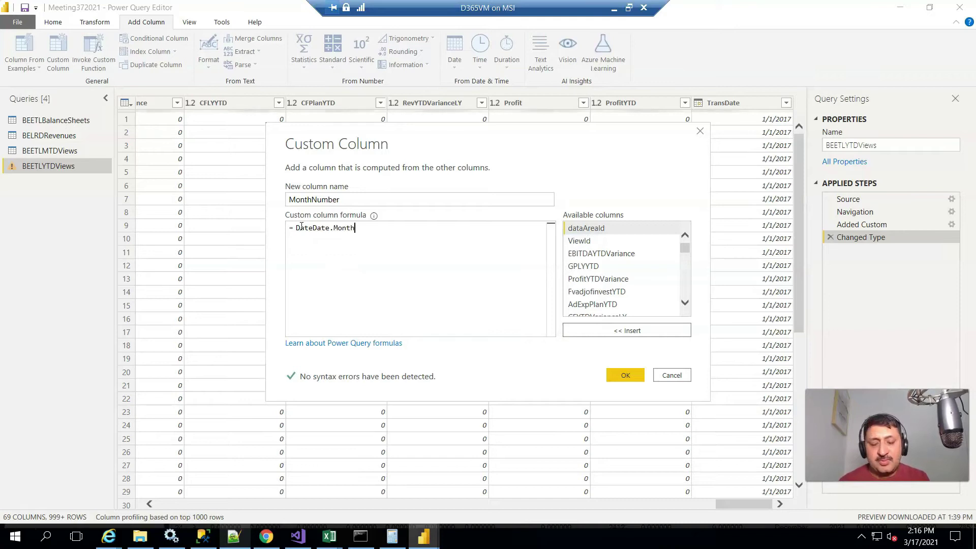
Complete the formula as Date.Month([TransDate]) and create the column
{"action": "left_click", "coordinate": [301, 227]}
{"action": "key", "text": "Delete"}
{"action": "key", "text": "Delete"}
{"action": "key", "text": "Delete"}
{"action": "key", "text": "Delete"}
{"action": "type", "text": "("}
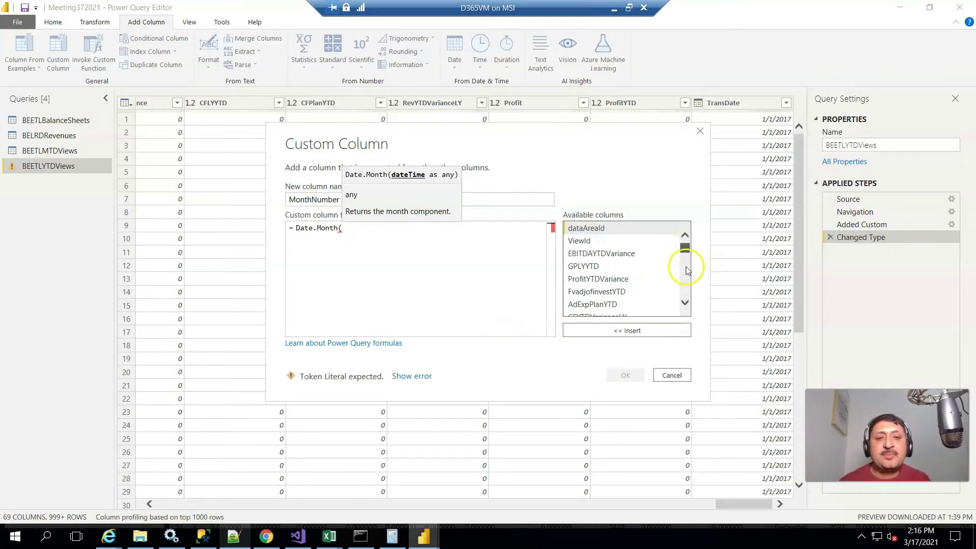
{"action": "left_click_drag", "start_coordinate": [684, 249], "coordinate": [684, 303]}
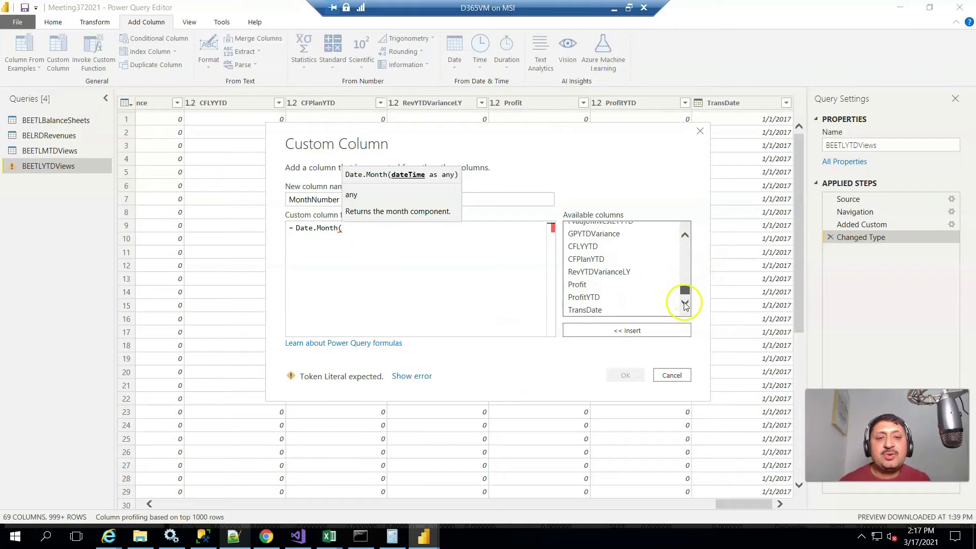
{"action": "double_click", "coordinate": [584, 310]}
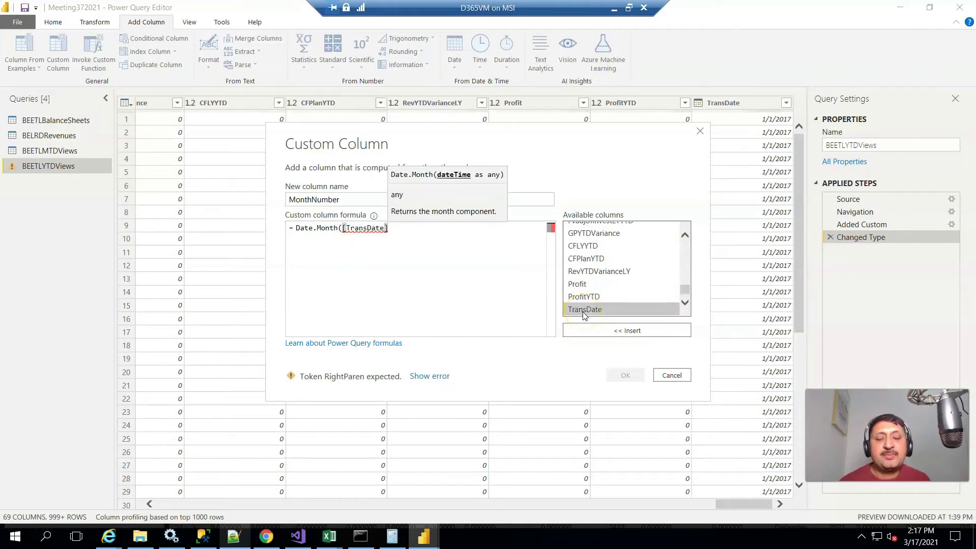
{"action": "left_click", "coordinate": [389, 226]}
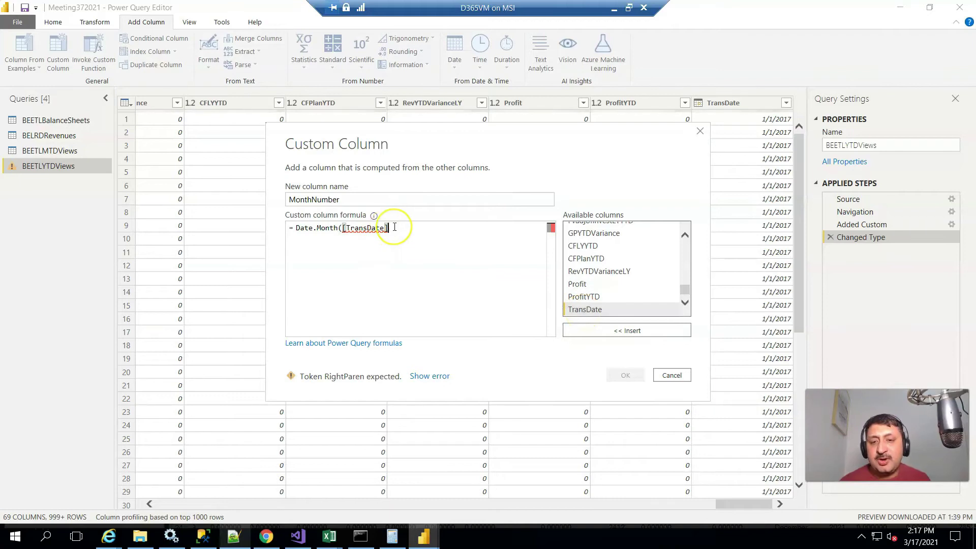
{"action": "type", "text": ")"}
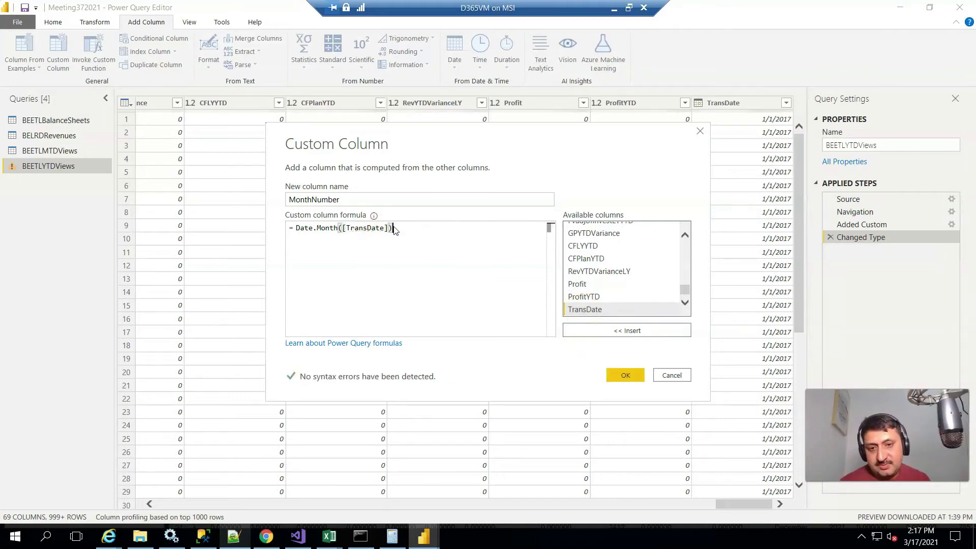
{"action": "left_click", "coordinate": [627, 377]}
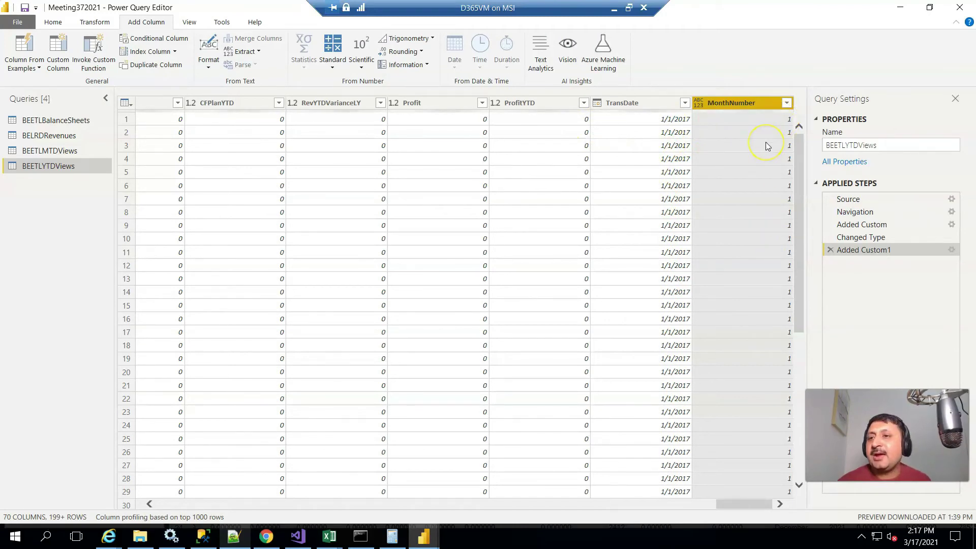
Change MonthNumber's type to Whole Number and return to Power BI Desktop
{"action": "right_click", "coordinate": [710, 110]}
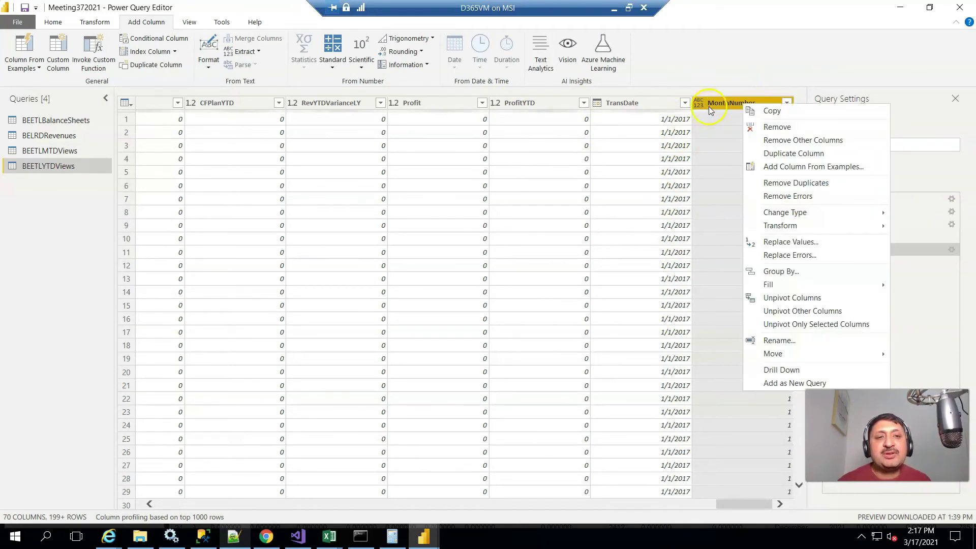
{"action": "left_click", "coordinate": [709, 113]}
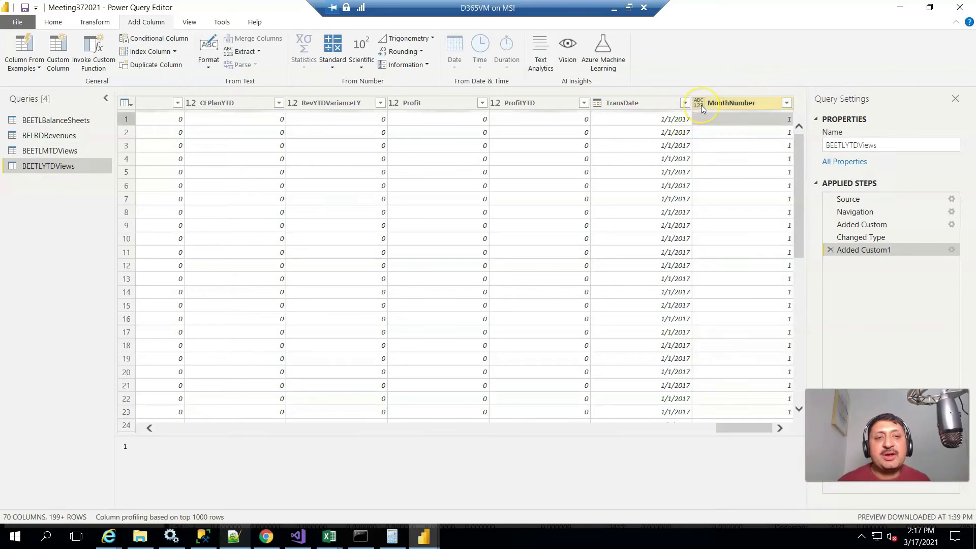
{"action": "right_click", "coordinate": [701, 106]}
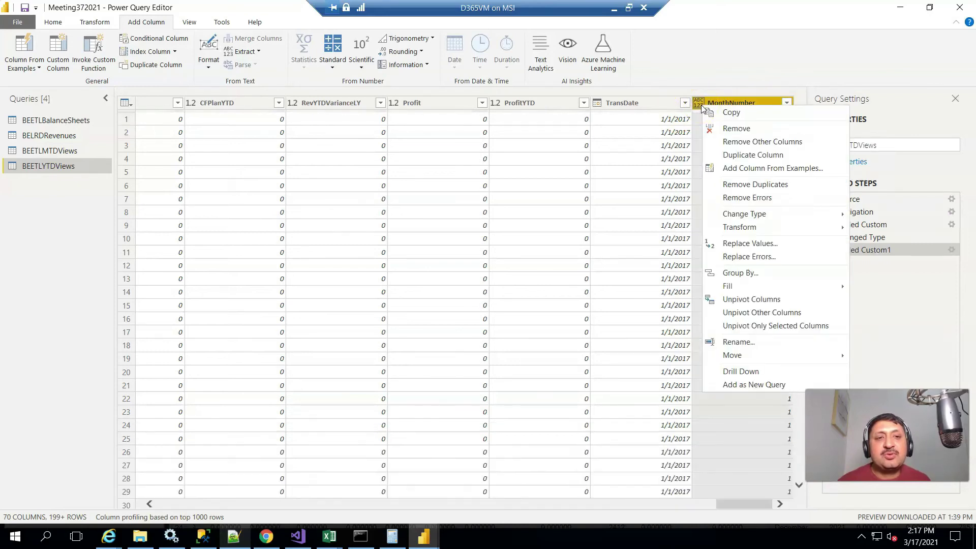
{"action": "left_click", "coordinate": [746, 214]}
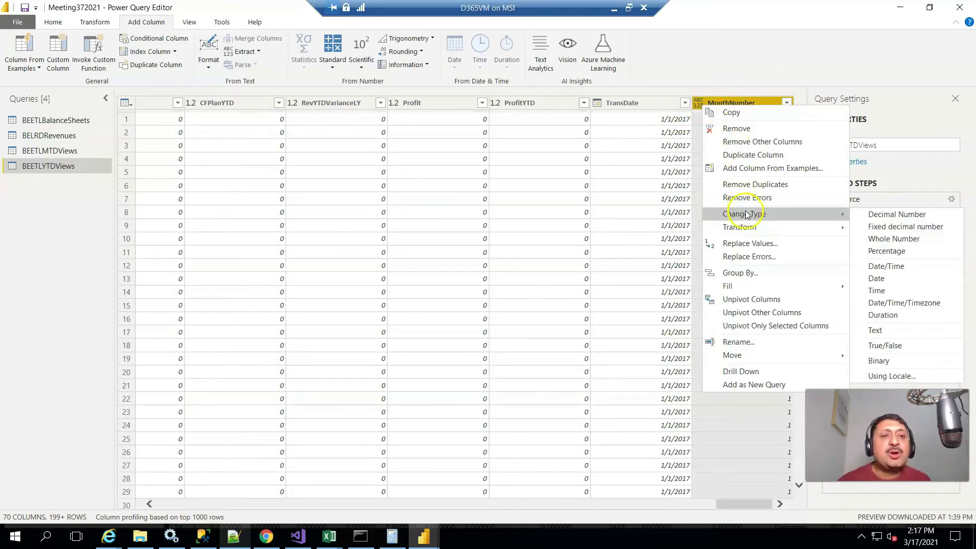
{"action": "left_click", "coordinate": [915, 239]}
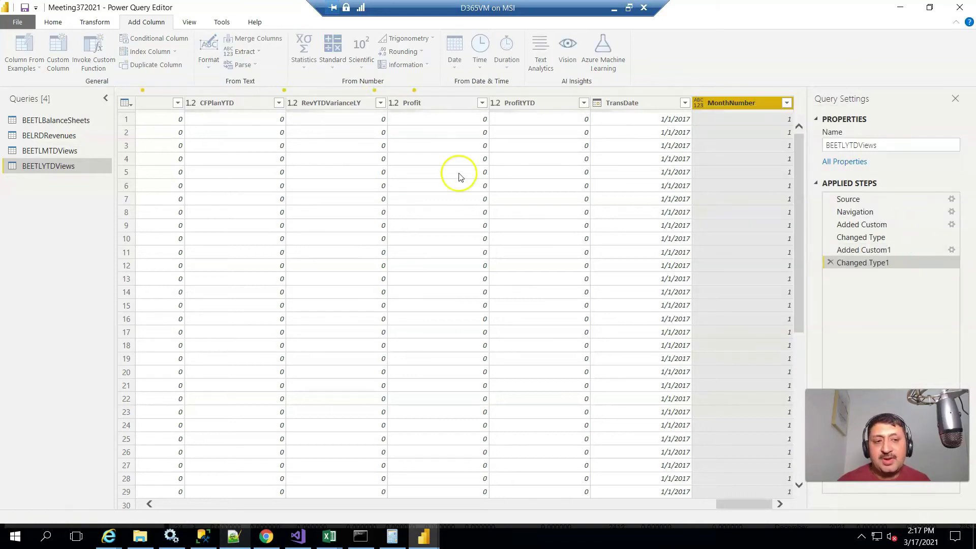
{"action": "key", "text": "alt+Tab"}
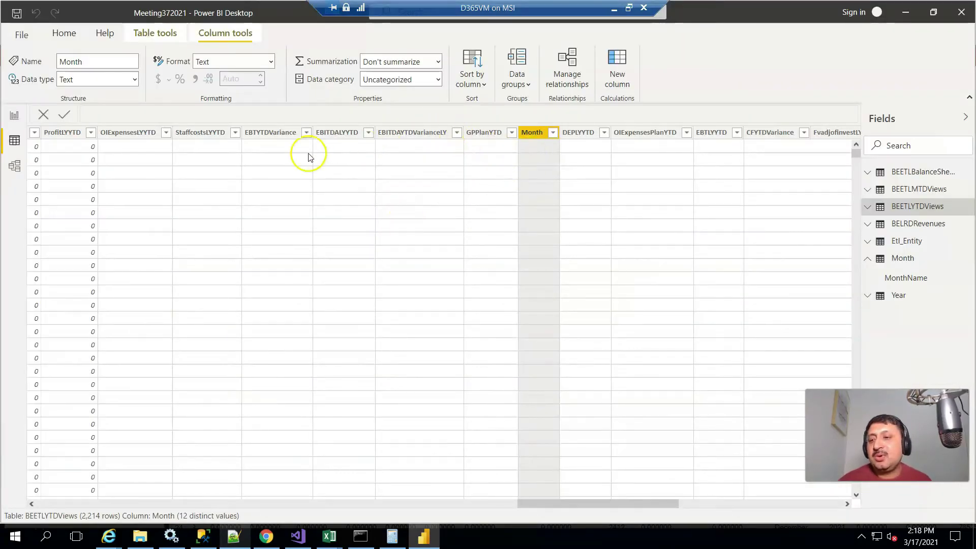
Set the Month column's Sort by column option to MonthNumber
{"action": "left_click", "coordinate": [535, 138]}
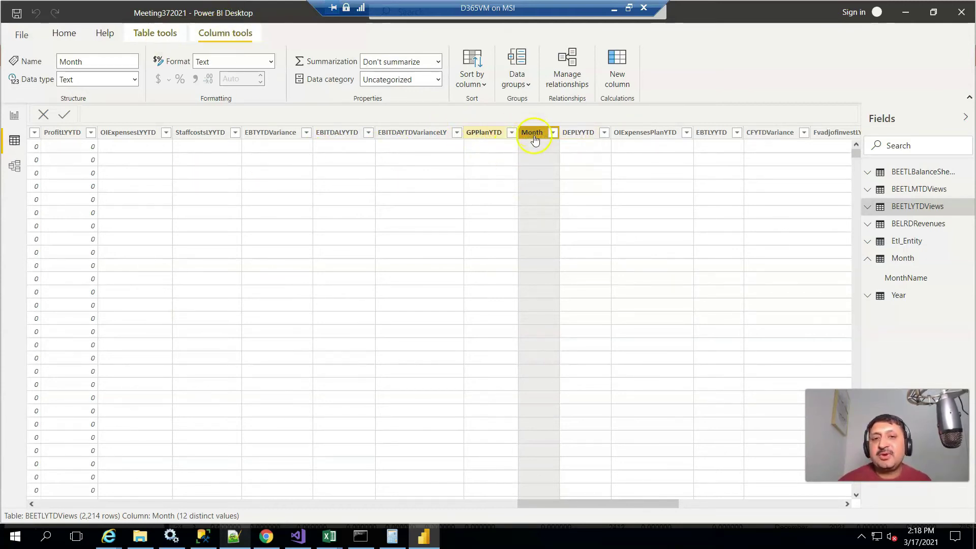
{"action": "left_click", "coordinate": [216, 37]}
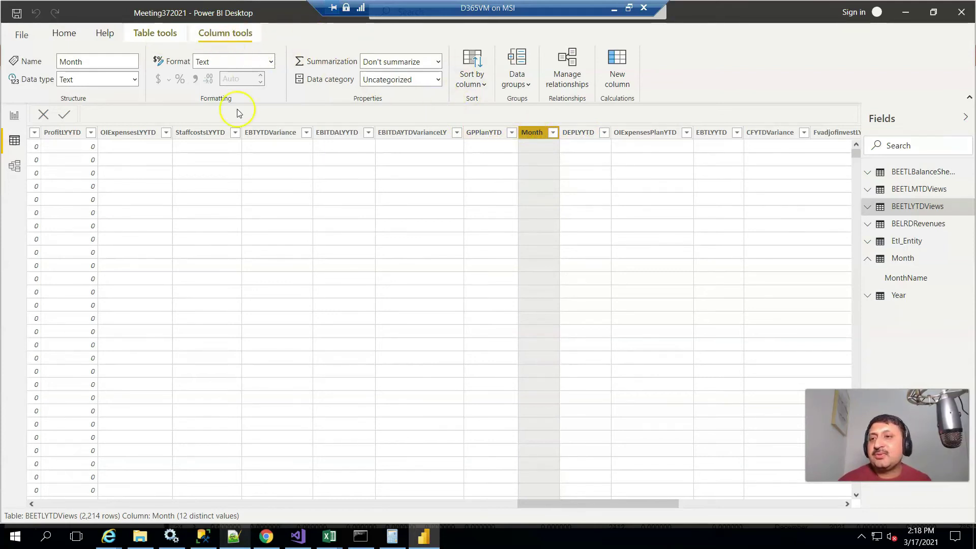
{"action": "left_click", "coordinate": [473, 74]}
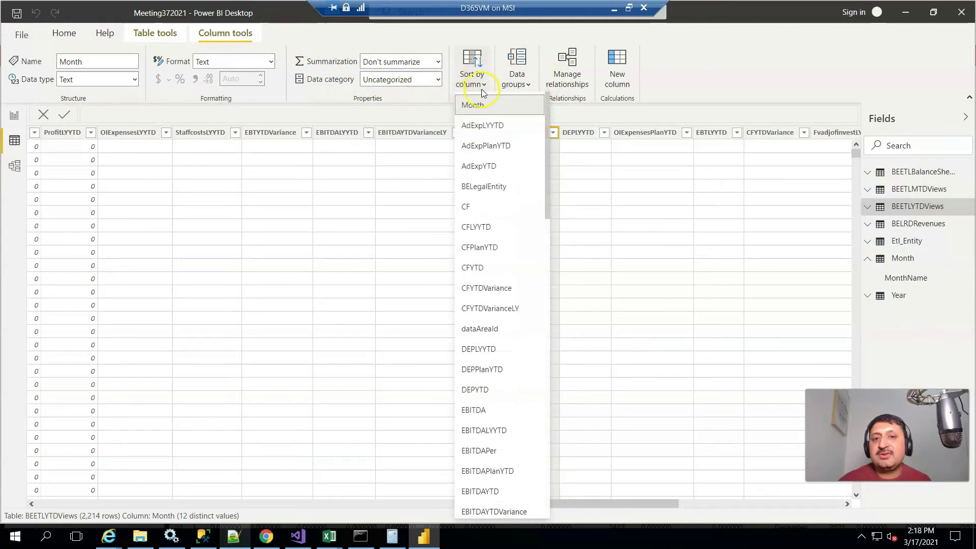
{"action": "scroll", "coordinate": [485, 300], "scroll_direction": "down", "scroll_amount": 5}
{"action": "scroll", "coordinate": [490, 304], "scroll_direction": "down", "scroll_amount": 15}
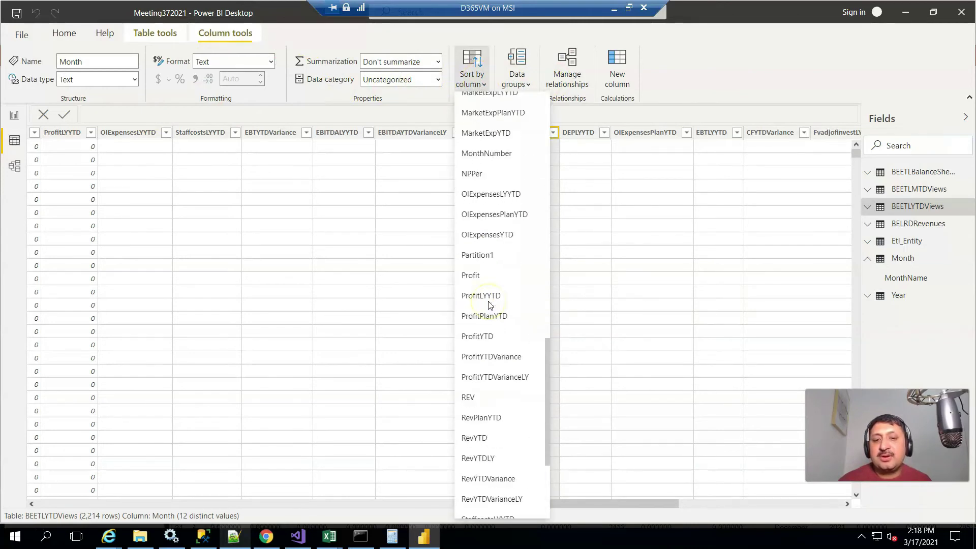
{"action": "scroll", "coordinate": [496, 387], "scroll_direction": "up", "scroll_amount": 8}
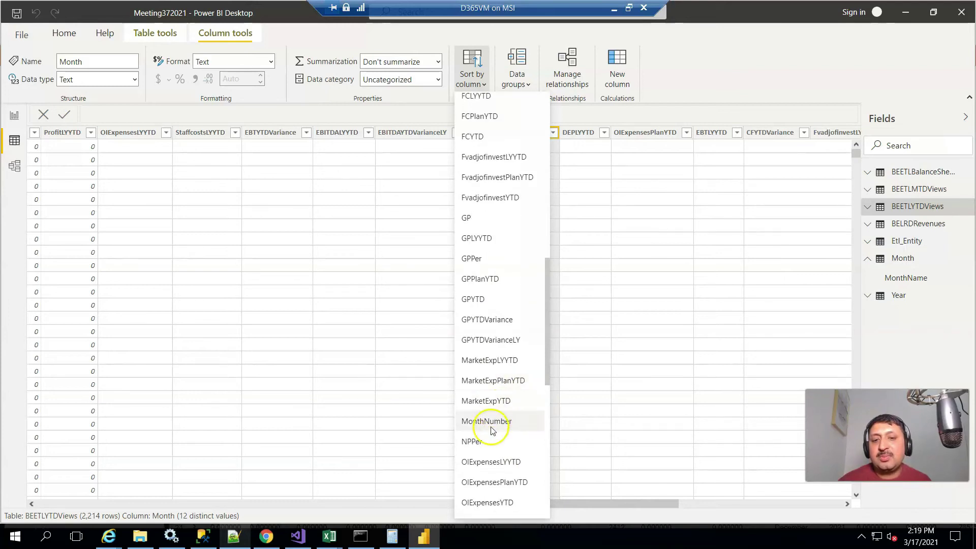
{"action": "left_click", "coordinate": [491, 422]}
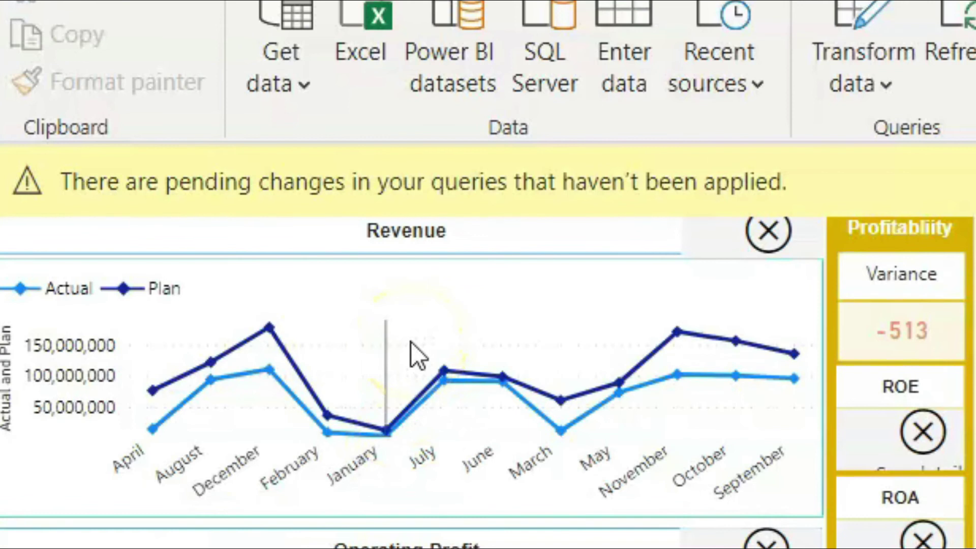
Sort the Revenue line chart by Month in ascending order
{"action": "left_click", "coordinate": [481, 358]}
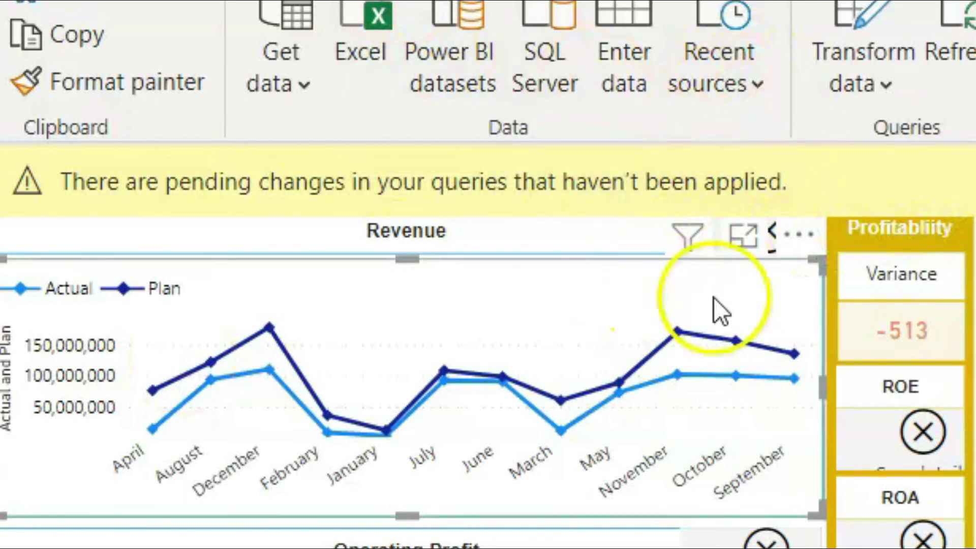
{"action": "left_click", "coordinate": [806, 235]}
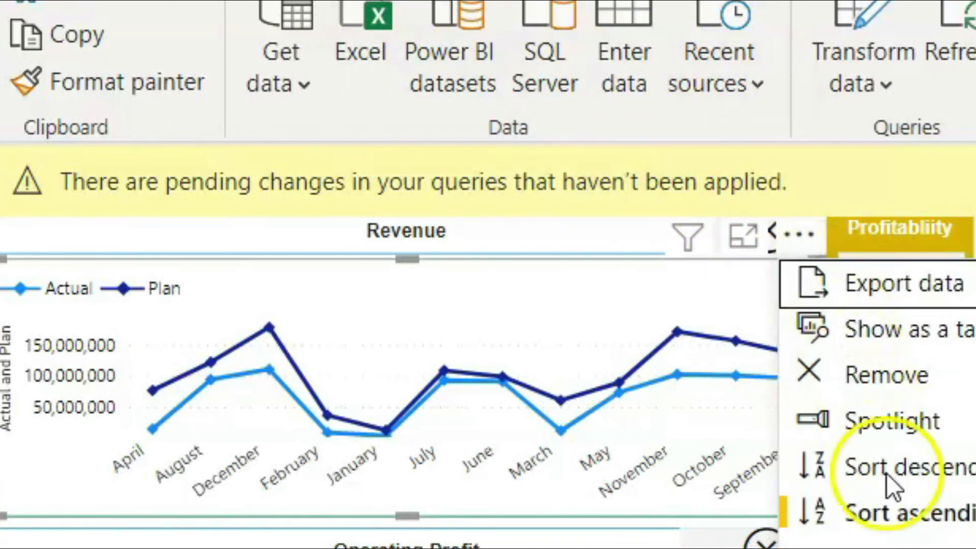
{"action": "left_click", "coordinate": [895, 512]}
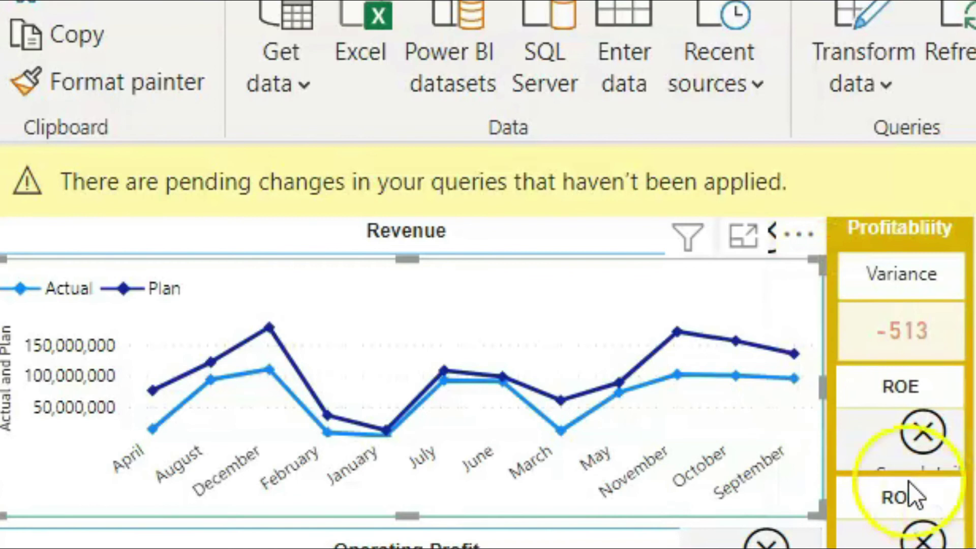
{"action": "left_click", "coordinate": [790, 238]}
{"action": "left_click", "coordinate": [944, 512]}
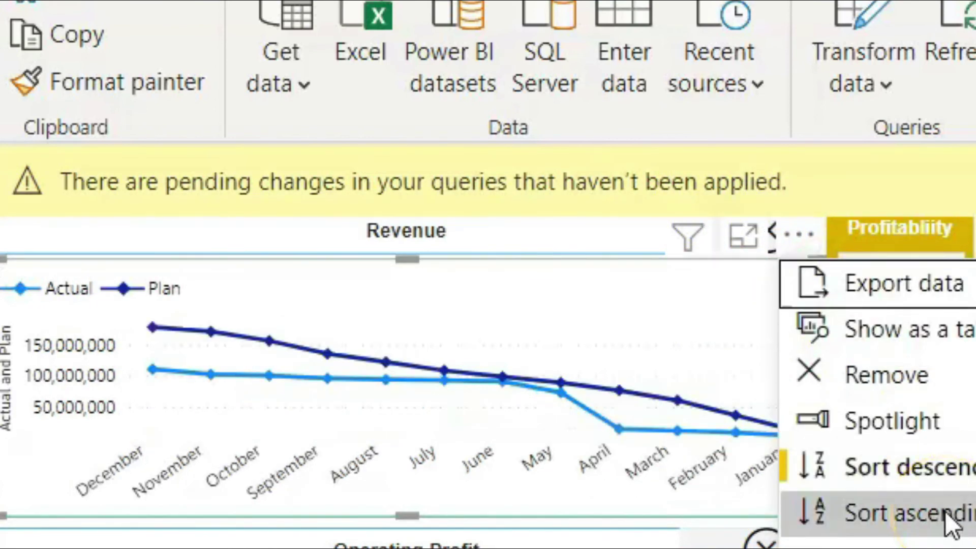
{"action": "left_click", "coordinate": [944, 511]}
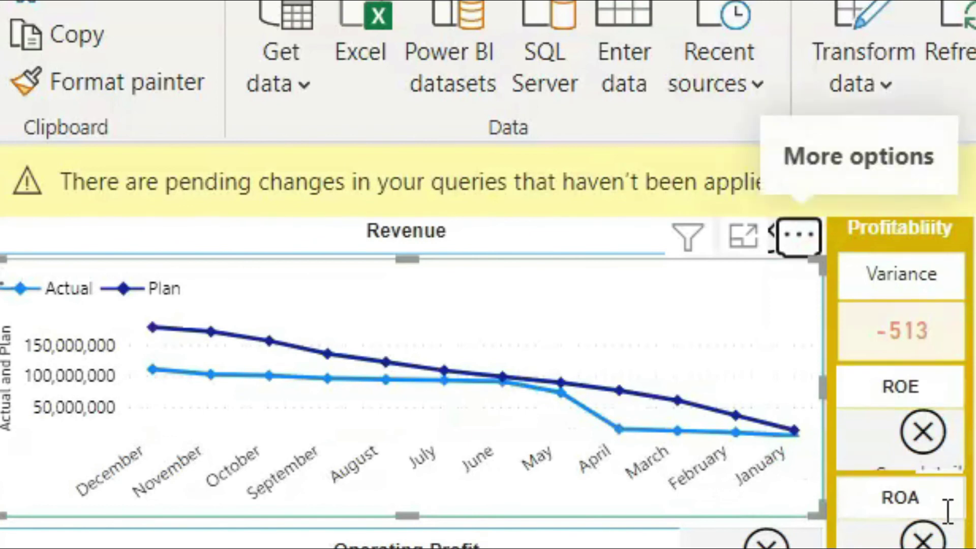